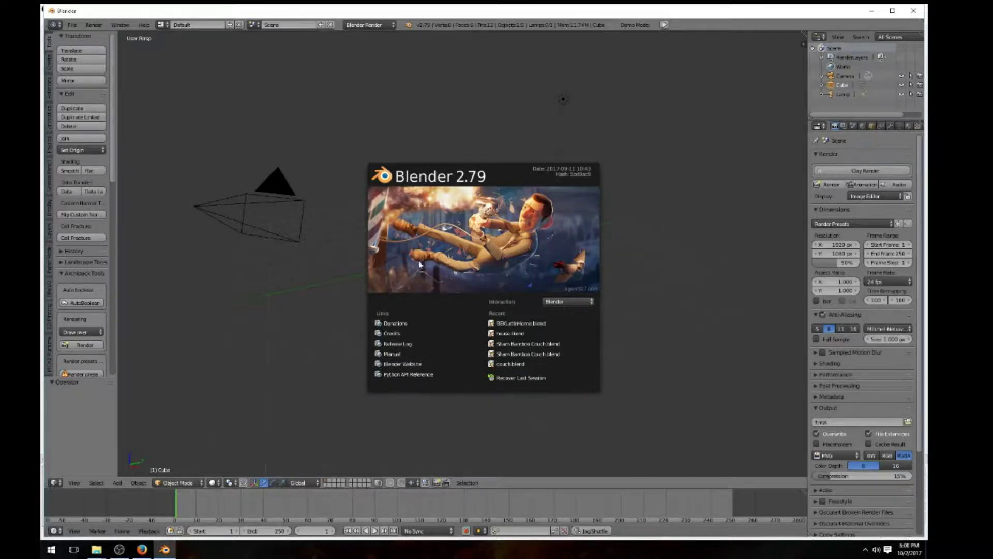
- Dismiss the splash screen and open the Editor Type menu for the top Info strip
left_click(689, 181)
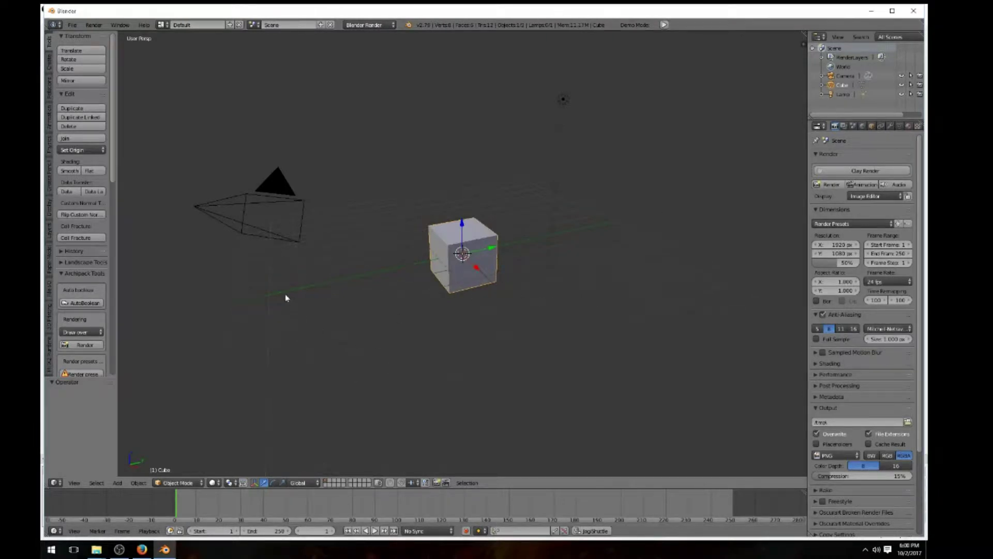
left_click(53, 27)
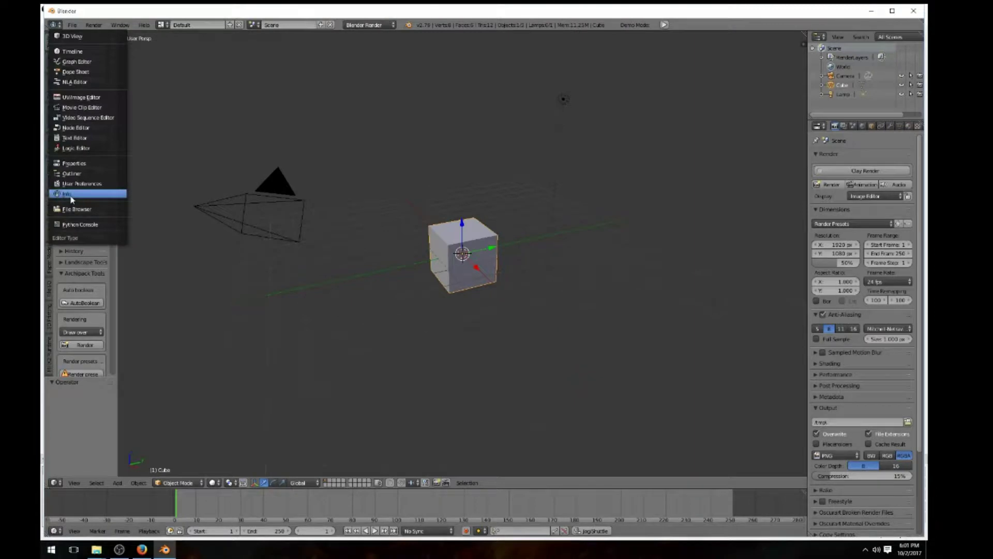
left_click(61, 24)
left_click(59, 28)
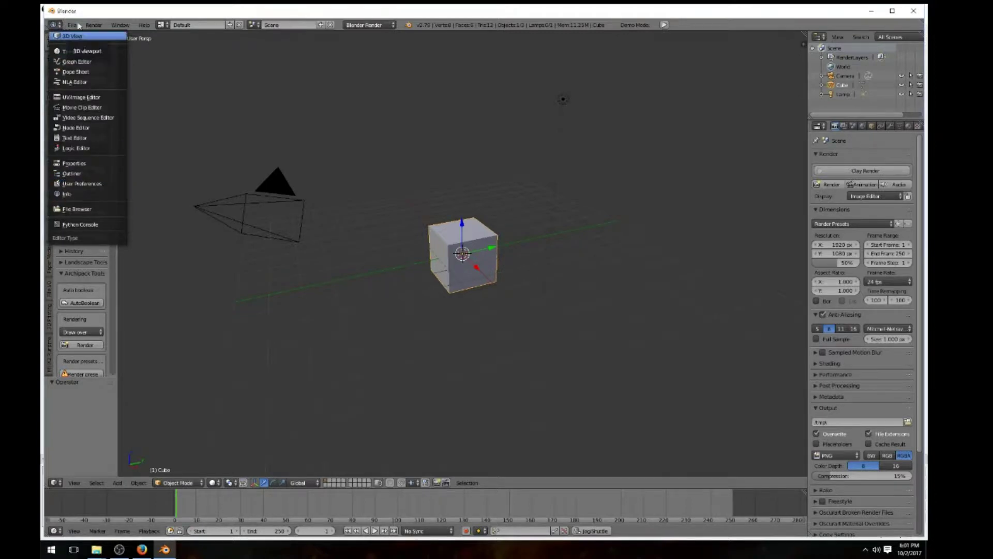
left_click(68, 37)
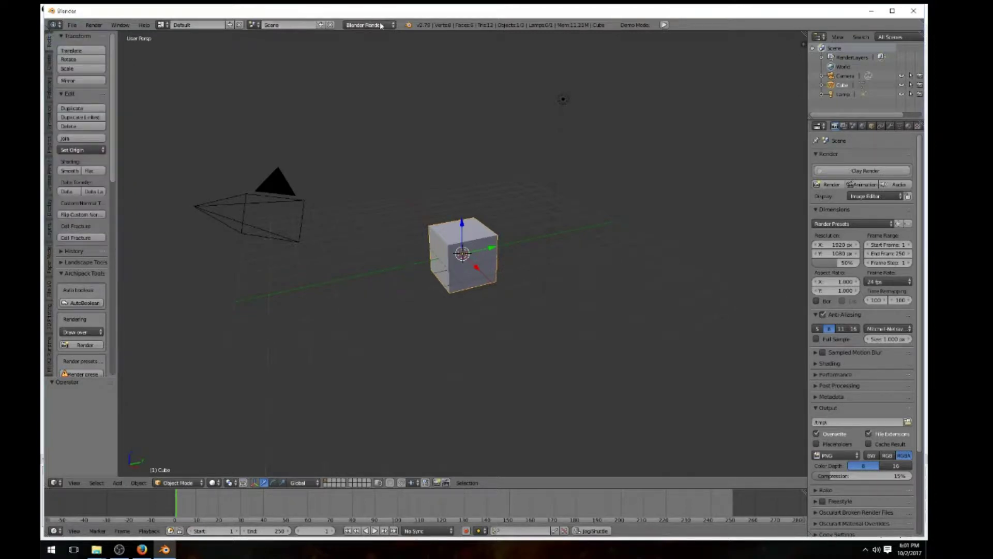
left_click(60, 27)
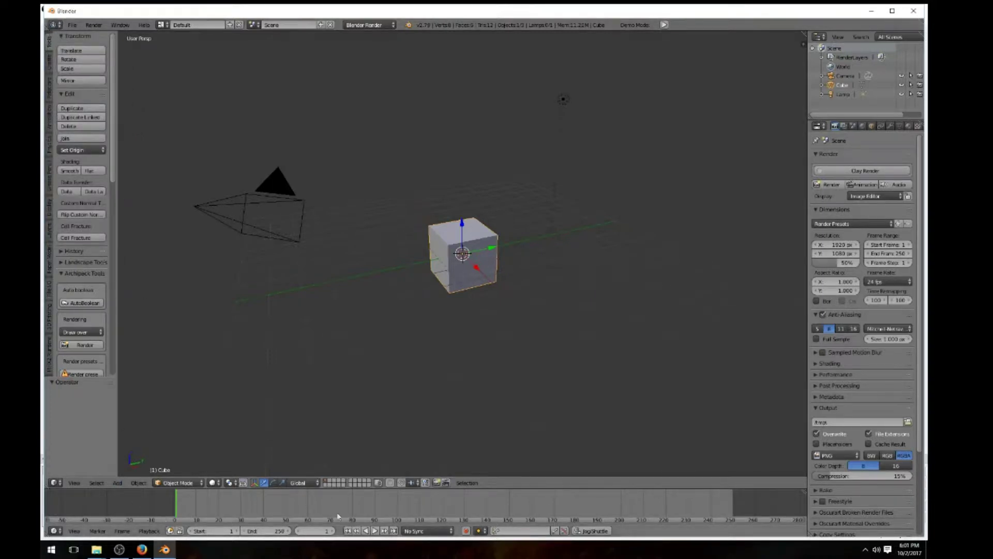
left_click(58, 25)
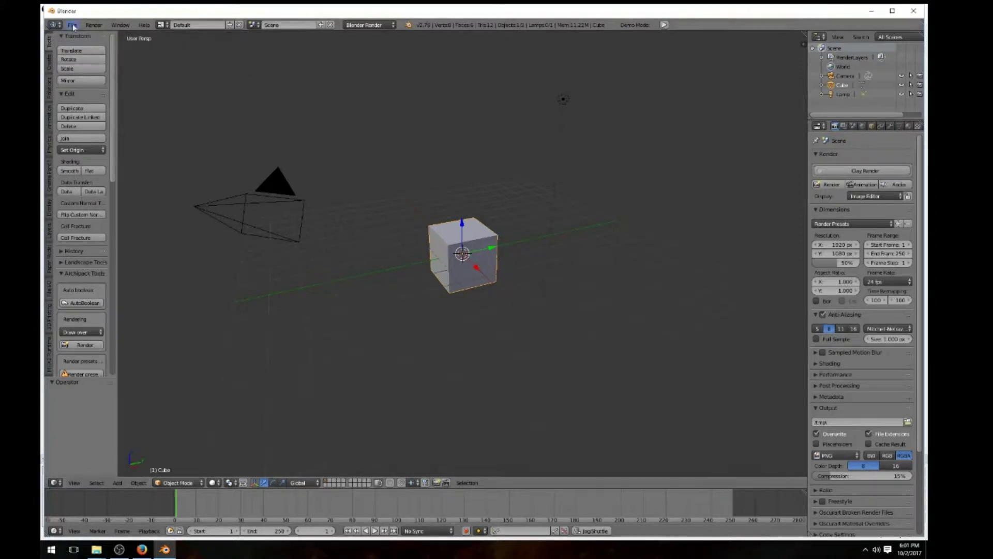
left_click(58, 26)
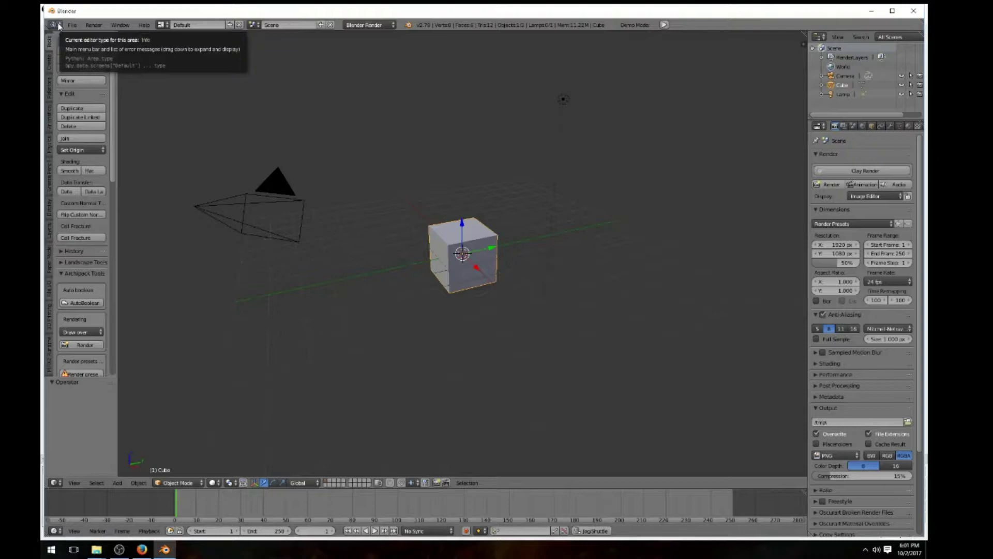
- Turn the top Info strip into a 3D View, enlarge it downward, then shrink it back
left_click(58, 25)
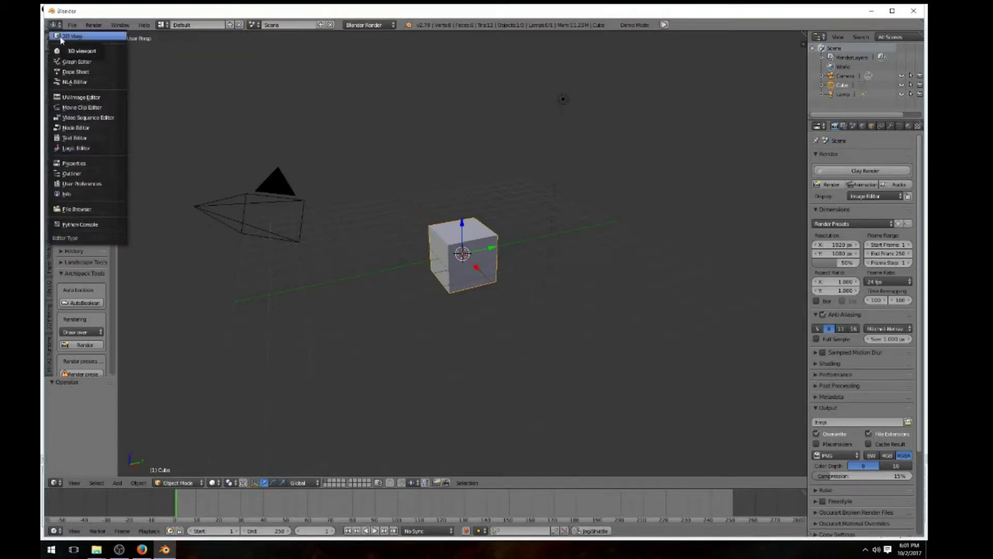
left_click(61, 37)
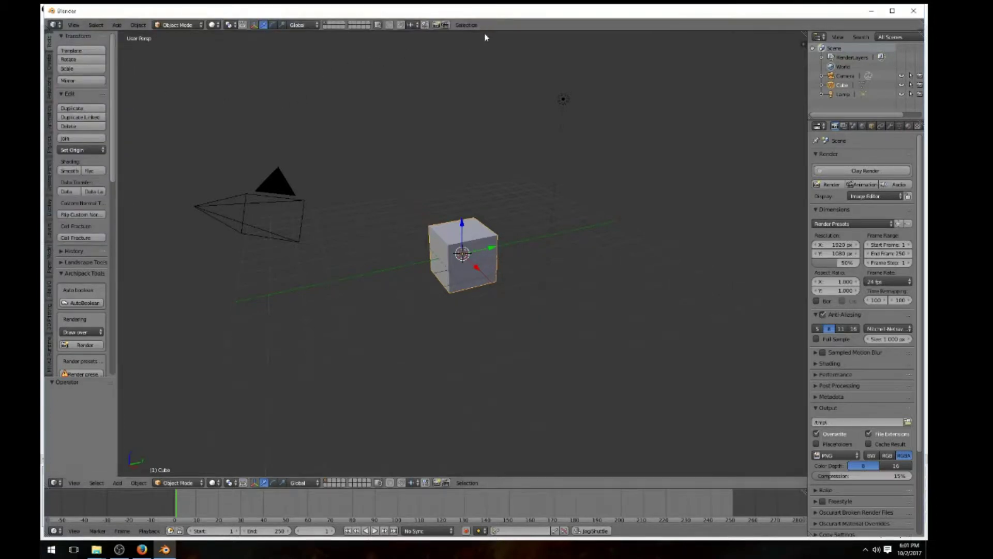
left_click_drag(484, 31, 493, 224)
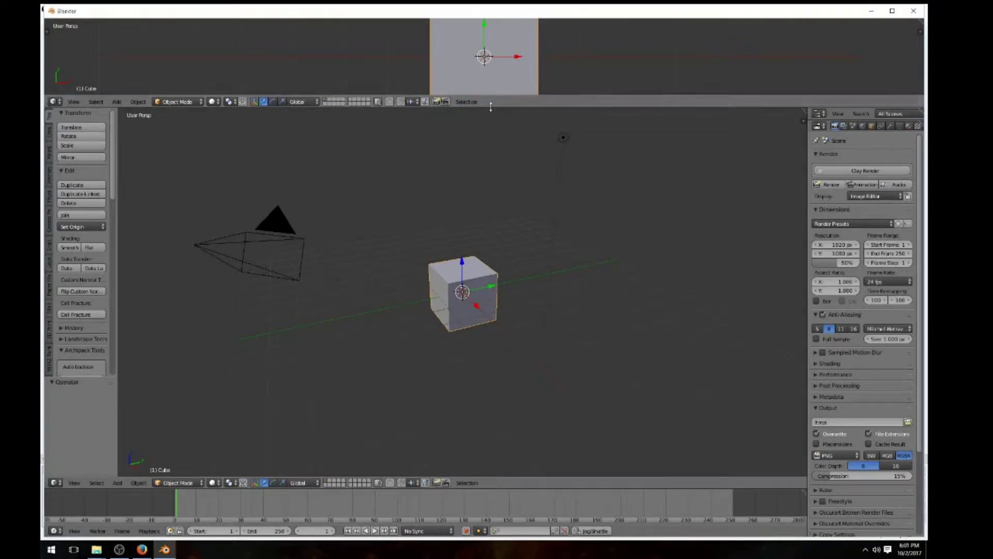
left_click_drag(490, 107, 489, 11)
left_click(55, 25)
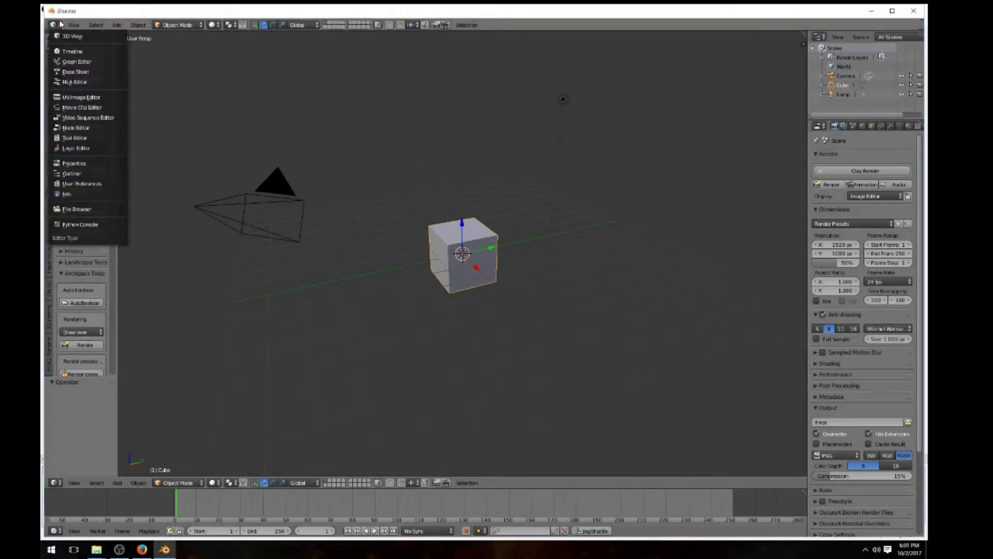
left_click(68, 194)
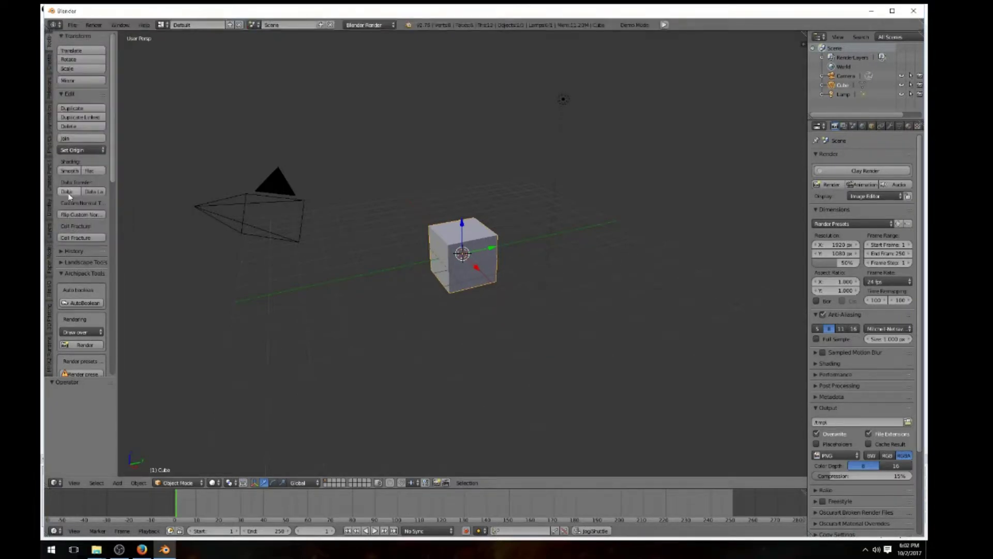
left_click(56, 25)
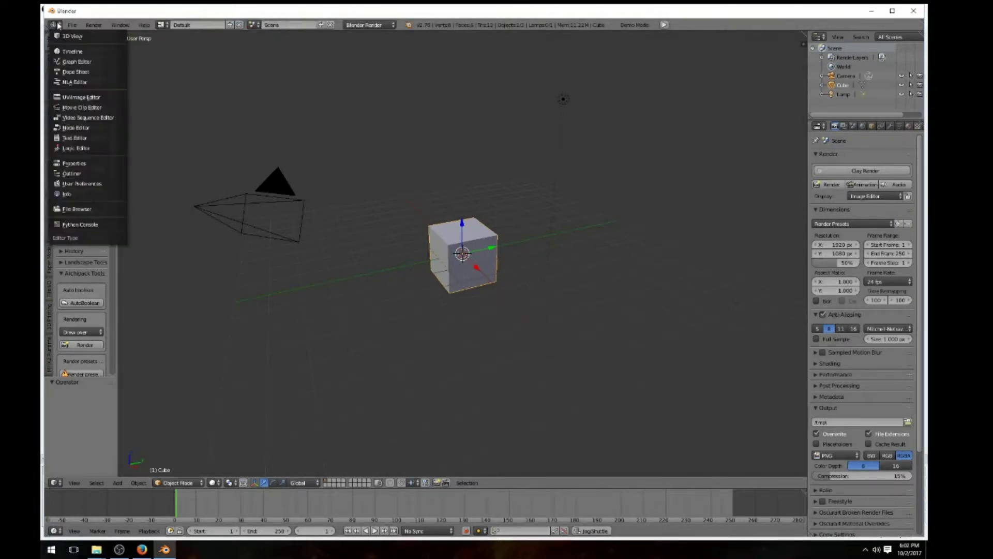
left_click(61, 194)
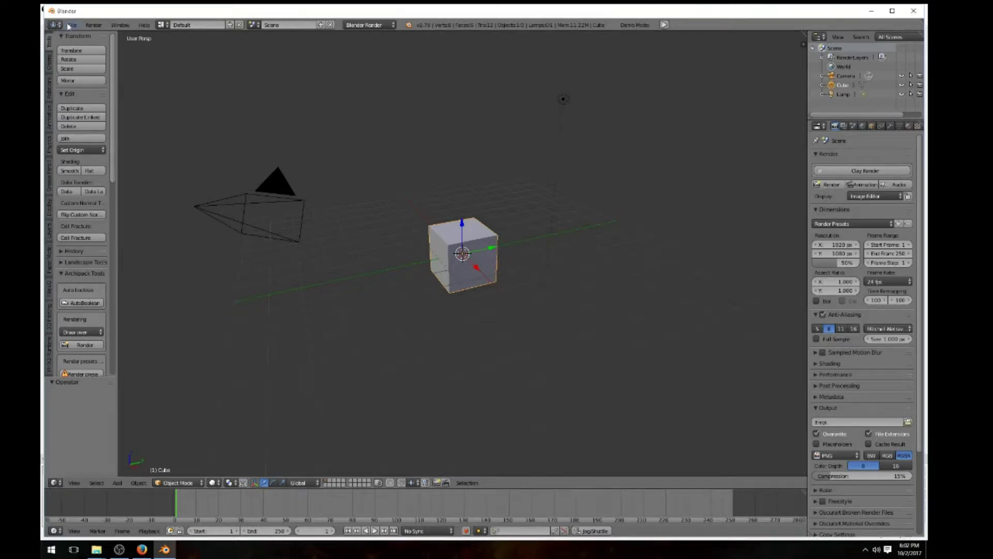
left_click(825, 38)
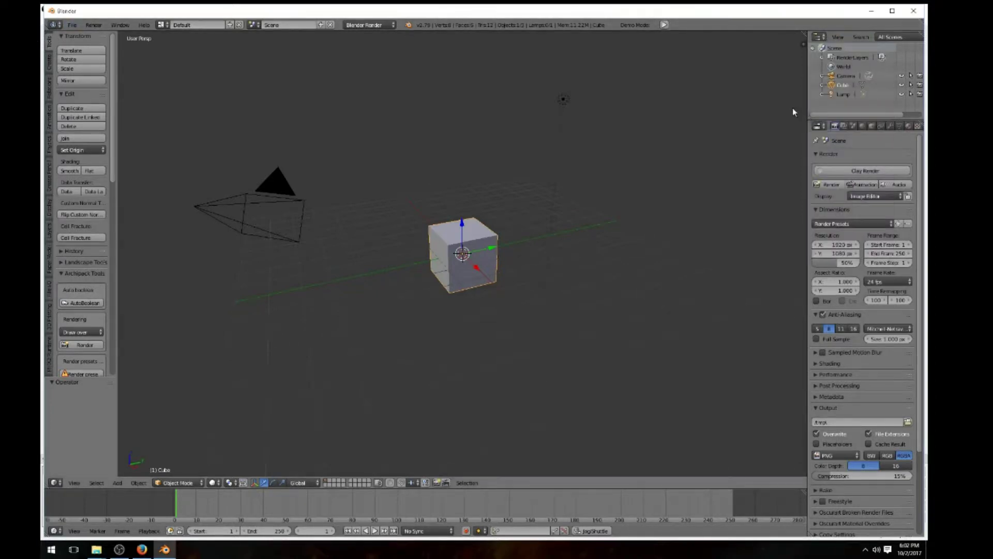
left_click(825, 129)
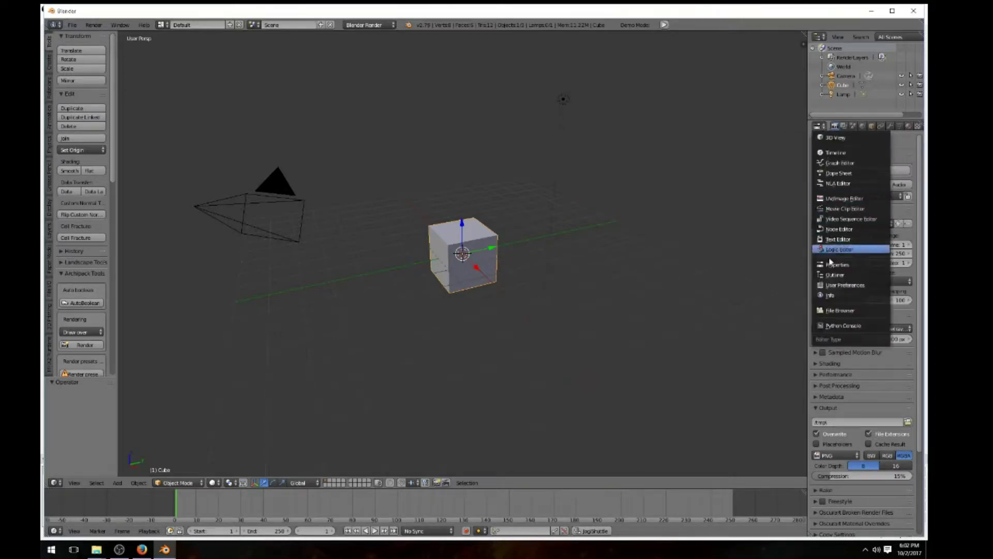
left_click(821, 126)
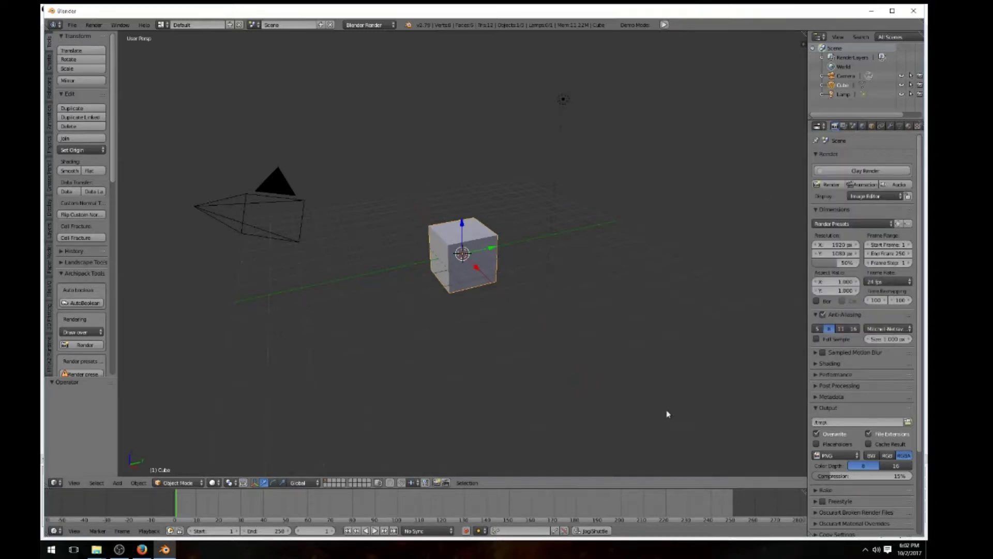
left_click(56, 484)
left_click(59, 533)
left_click_drag(808, 280, 744, 304)
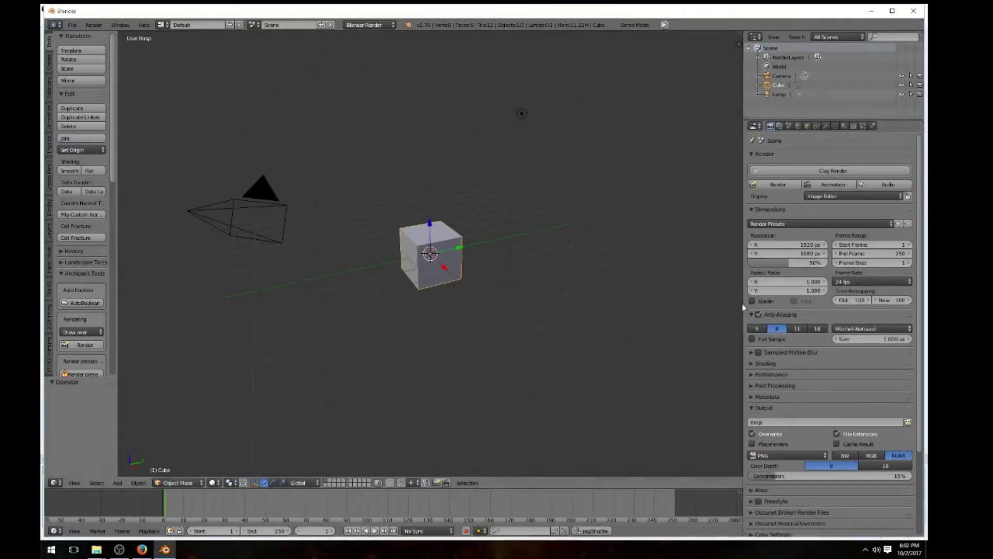
- Collapse the Outliner and Properties areas into the 3D view and hide its header
left_click_drag(743, 303, 790, 305)
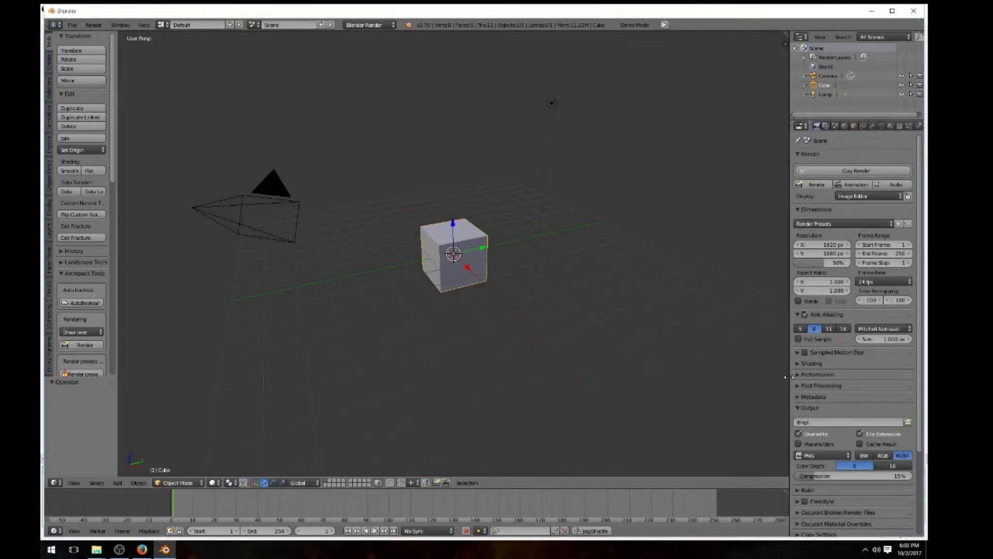
left_click_drag(785, 376, 927, 386)
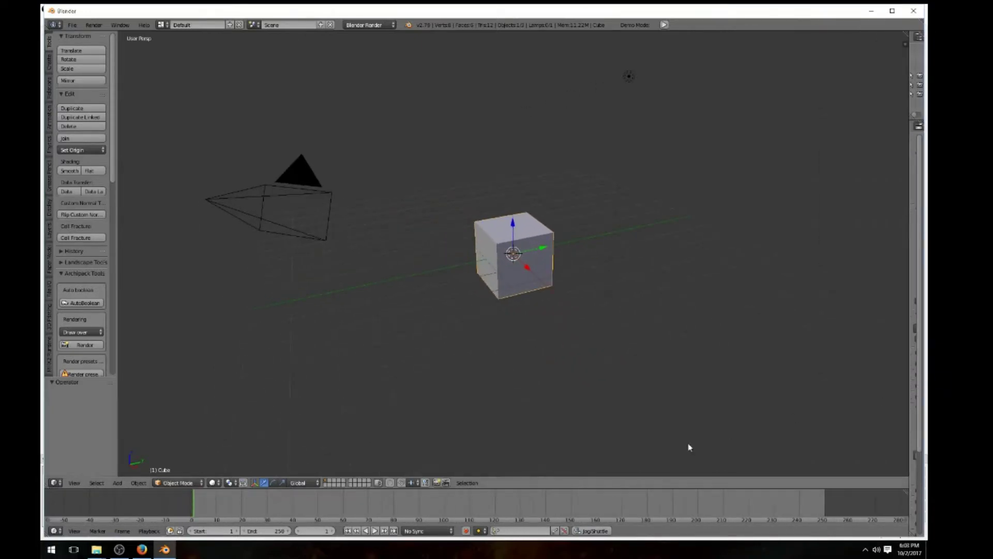
left_click_drag(654, 476, 652, 490)
- Move the timeline to frame 181 and toggle the 3D view header off and back on
left_click(650, 494)
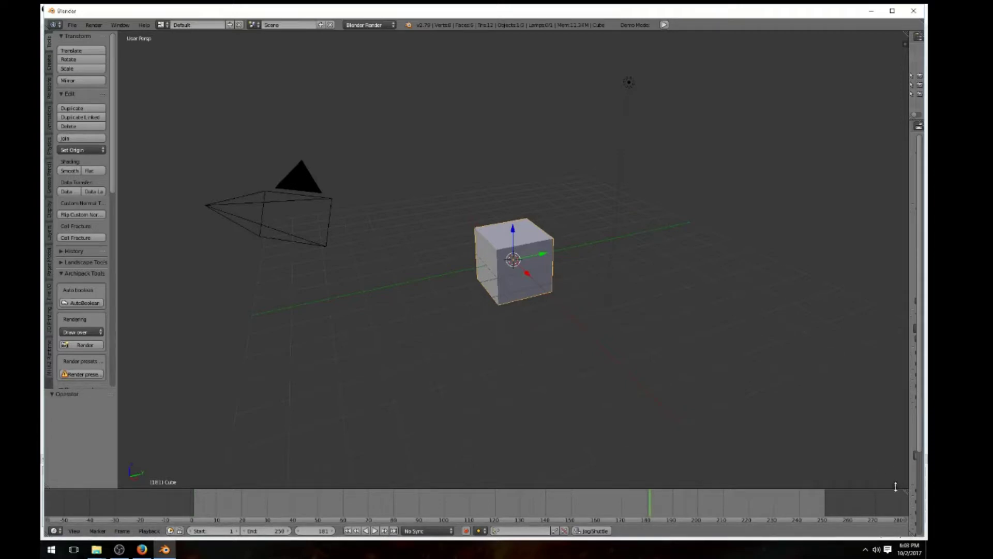
left_click(899, 487)
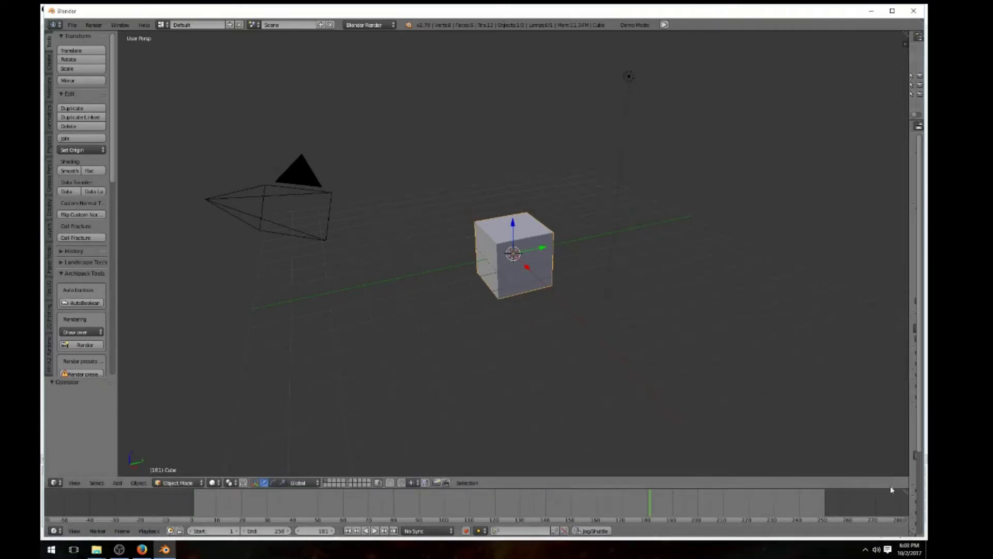
left_click_drag(668, 476, 672, 498)
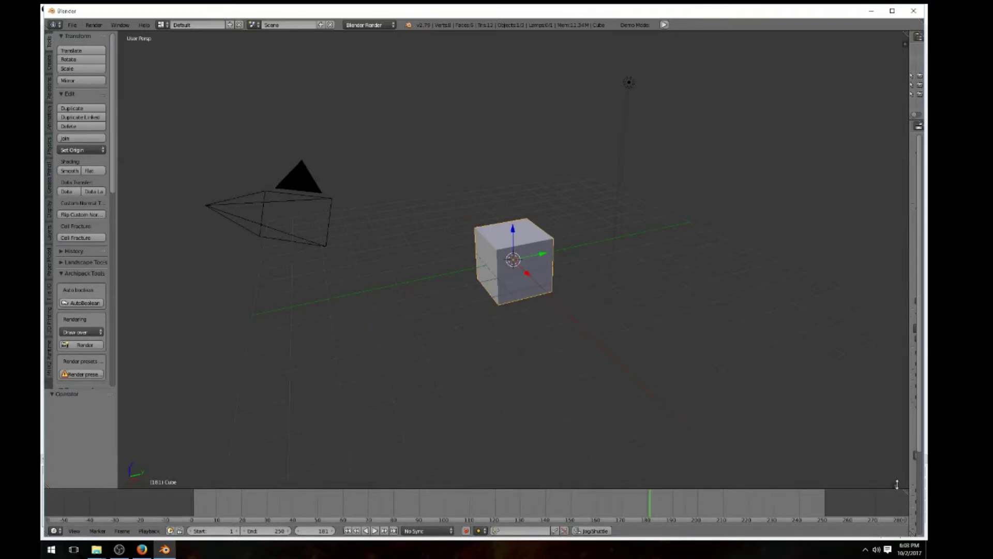
left_click_drag(897, 483, 896, 459)
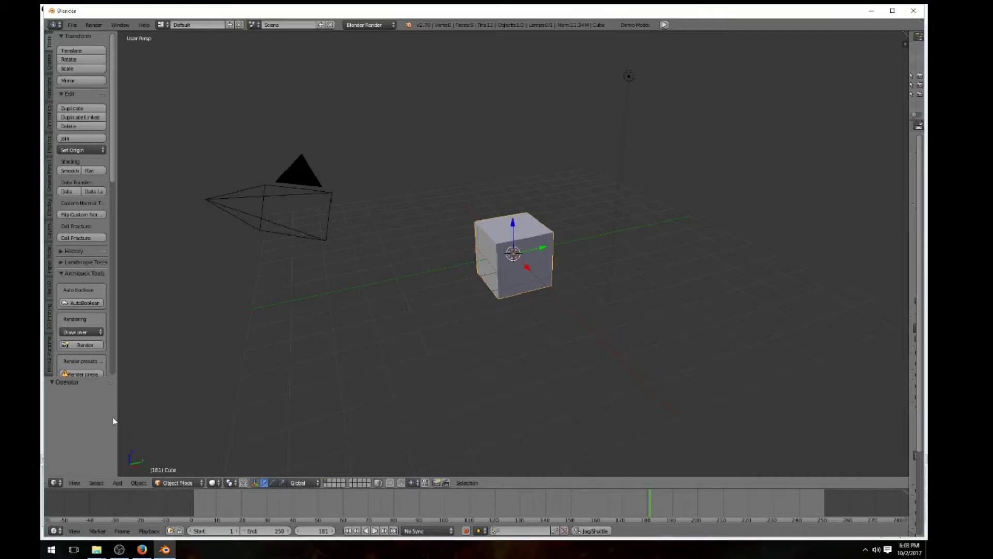
- Hide the tool shelf with T, try wider widths, leave it collapsed, and restore the header
key("t")
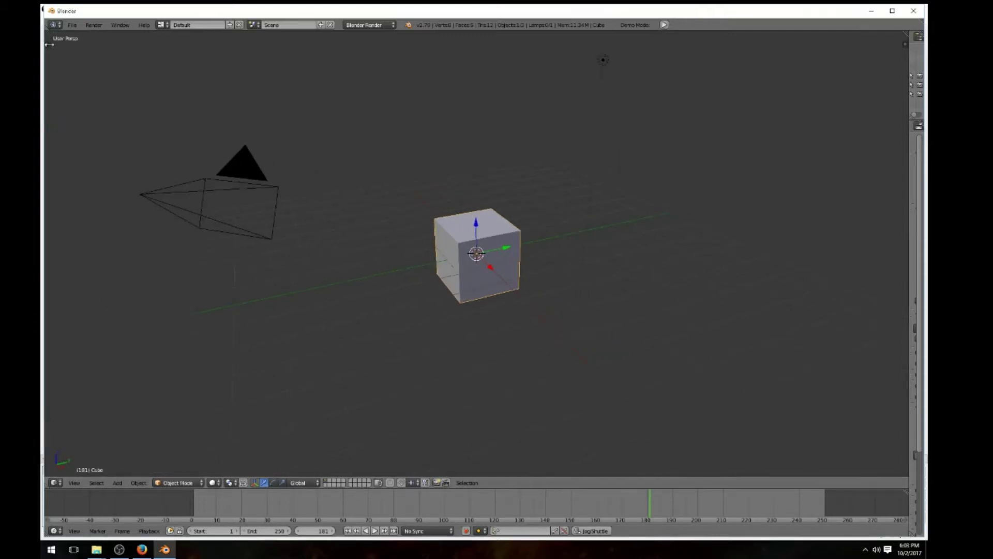
left_click_drag(47, 46, 171, 46)
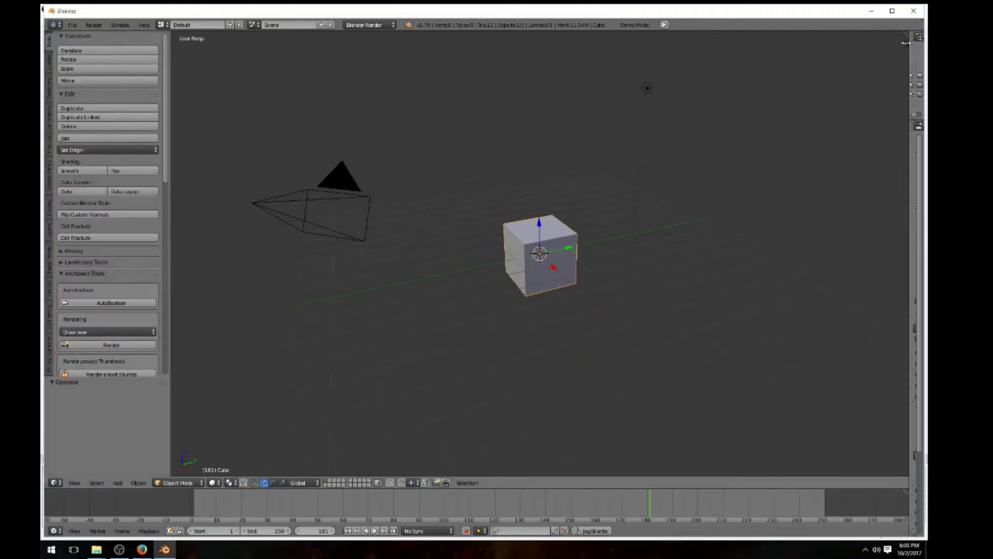
mouse_move(906, 43)
left_mouse_down()
mouse_move(659, 46)
mouse_move(901, 47)
left_mouse_up()
left_click_drag(171, 121, 51, 80)
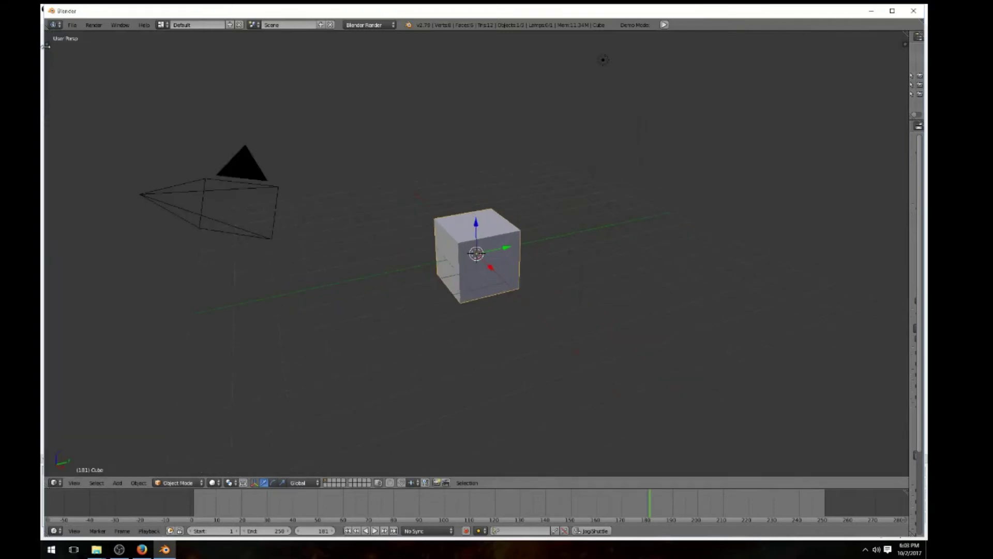
left_click_drag(46, 45, 160, 50)
left_click_drag(165, 235, 39, 267)
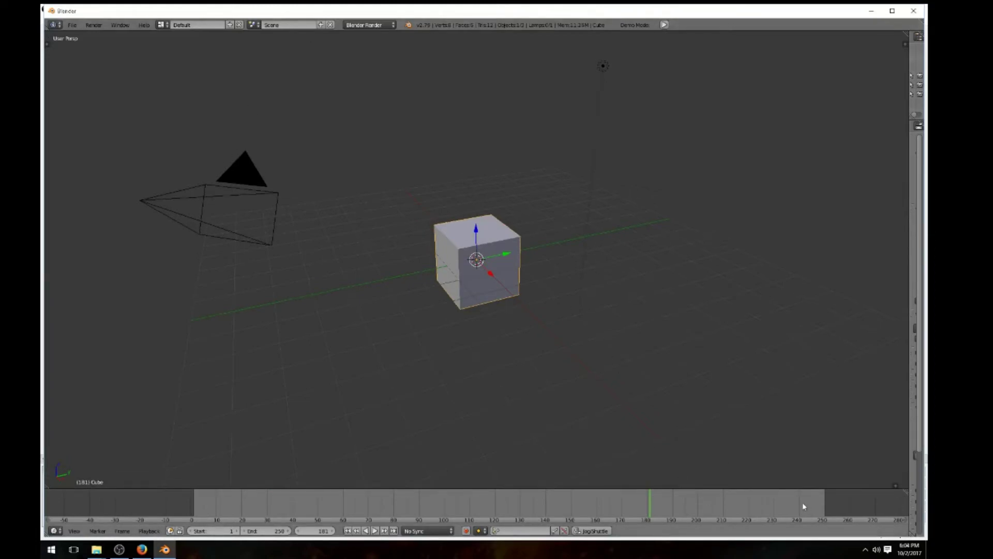
left_click(896, 485)
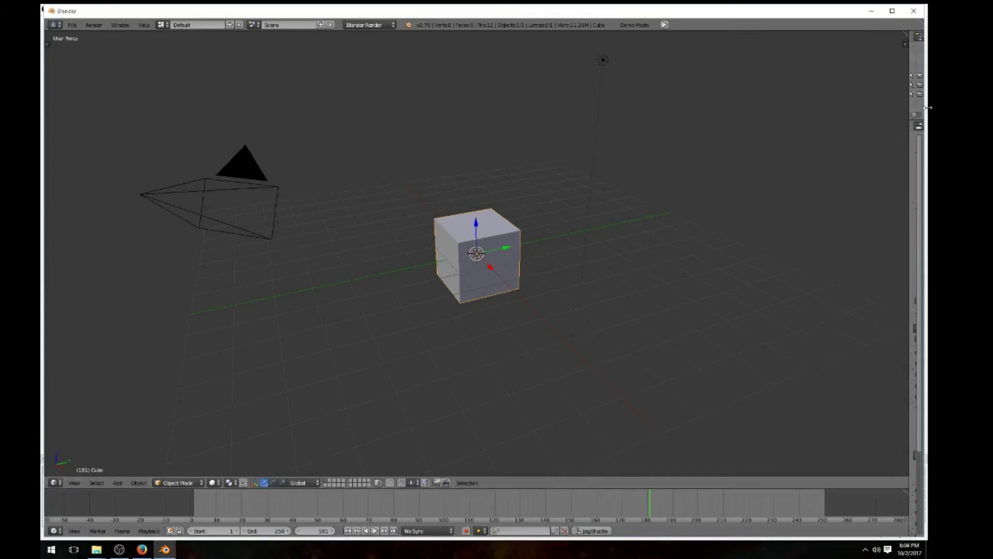
- Reopen the tool shelf, briefly showing the properties sidebar and closing it with N
left_click_drag(905, 46, 848, 50)
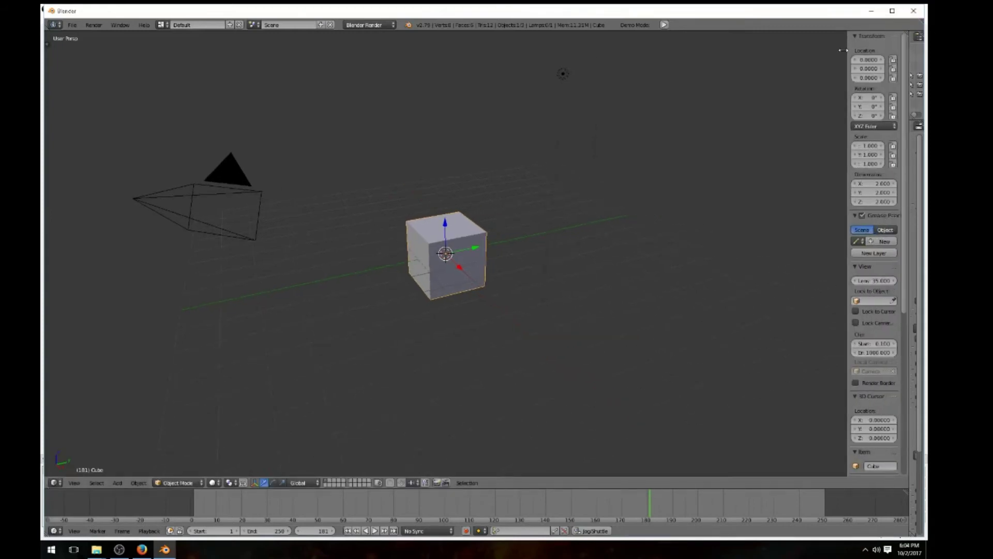
left_click(43, 48)
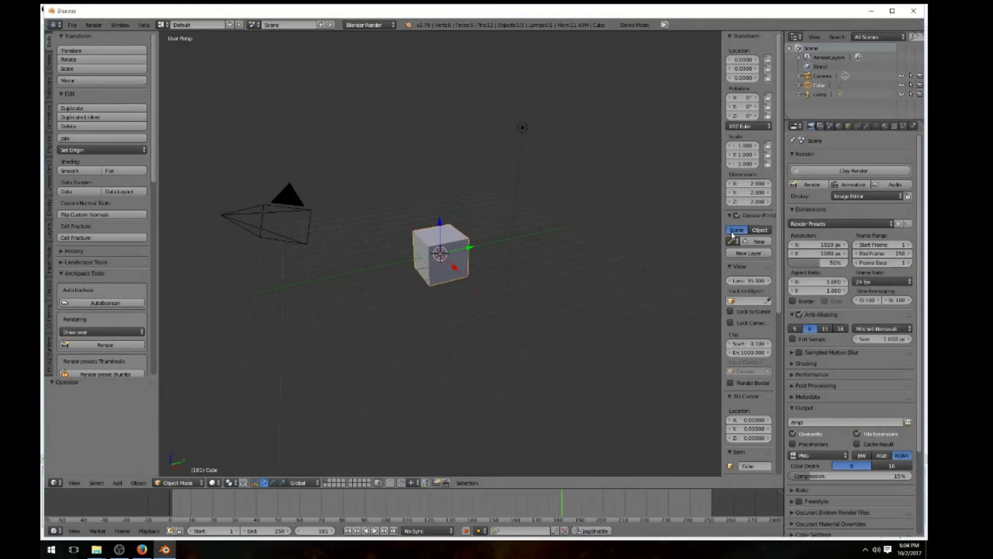
key("n")
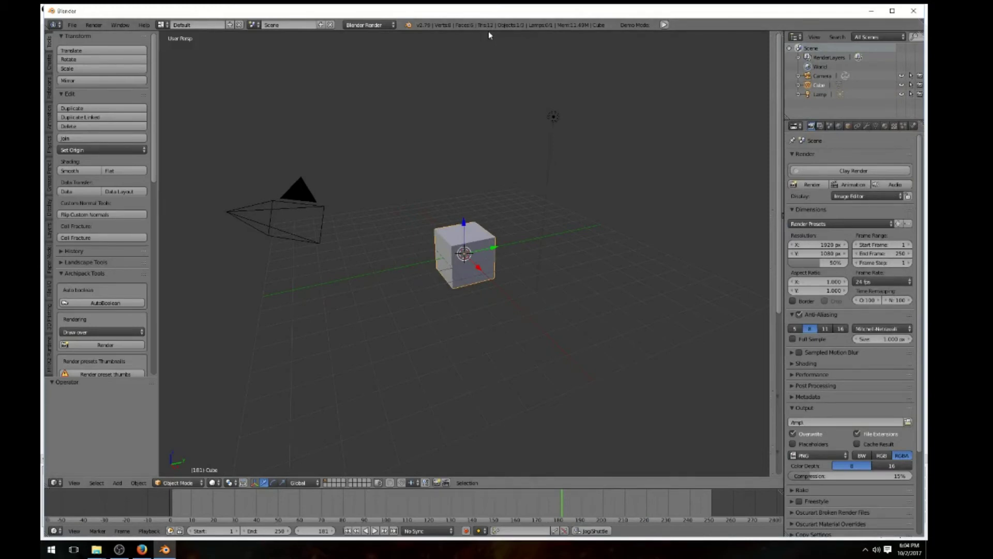
- Leave the Info area at its size and narrow the tool shelf so its labels truncate
mouse_move(489, 31)
left_mouse_down()
mouse_move(489, 150)
mouse_move(489, 32)
left_mouse_up()
left_click_drag(158, 413, 119, 423)
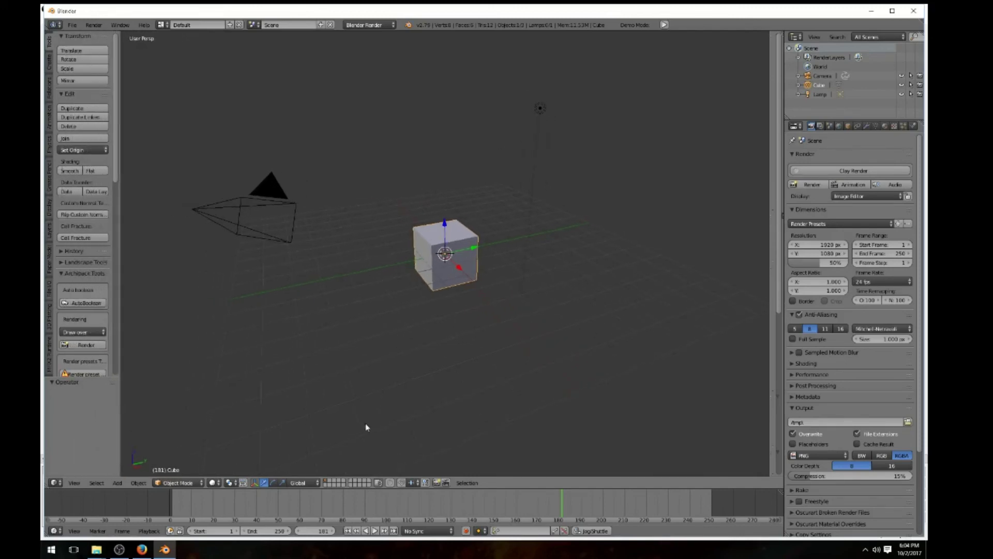